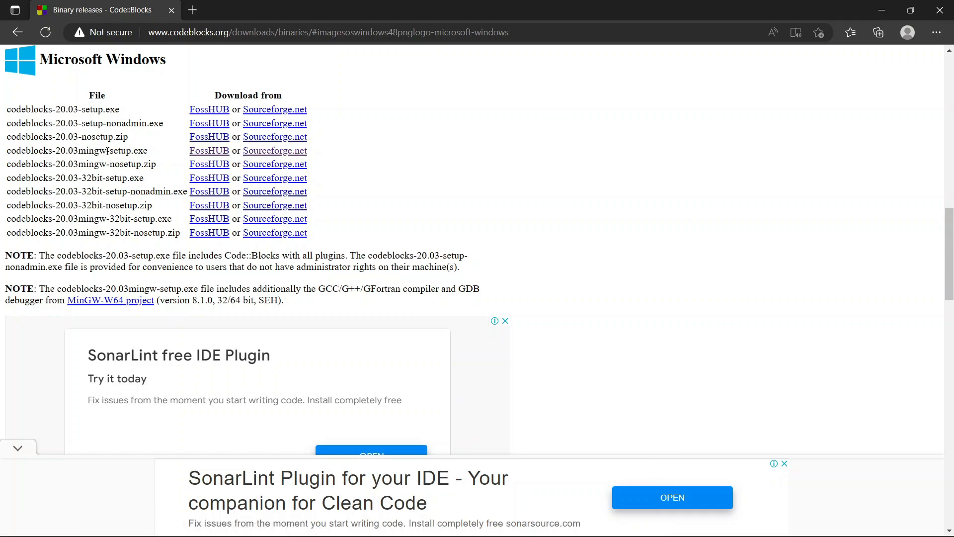
- Download codeblocks-20.03mingw-setup.exe for Windows from Sourceforge.net
{"action": "left_click_drag", "start_coordinate": [151, 151], "coordinate": [25, 151]}
{"action": "left_click", "coordinate": [355, 149]}
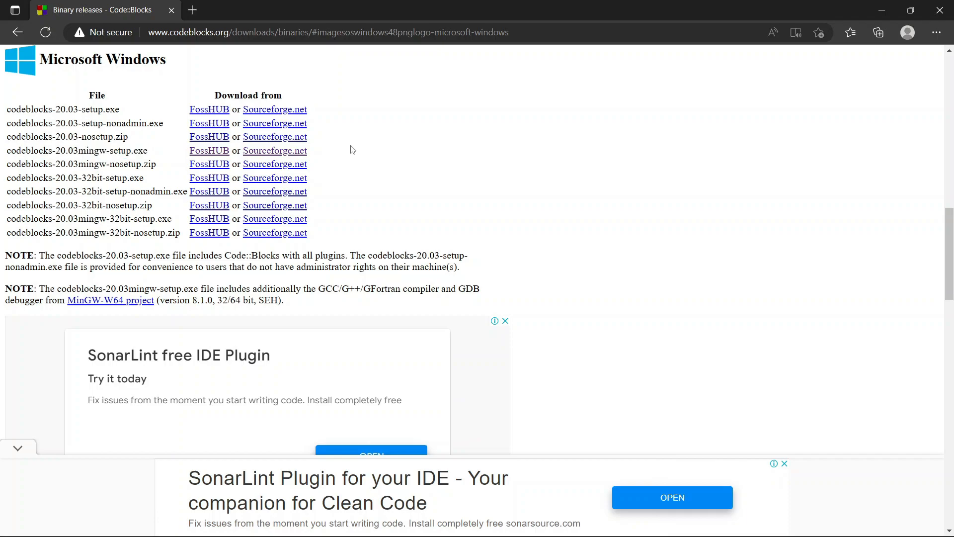
{"action": "left_click", "coordinate": [282, 153]}
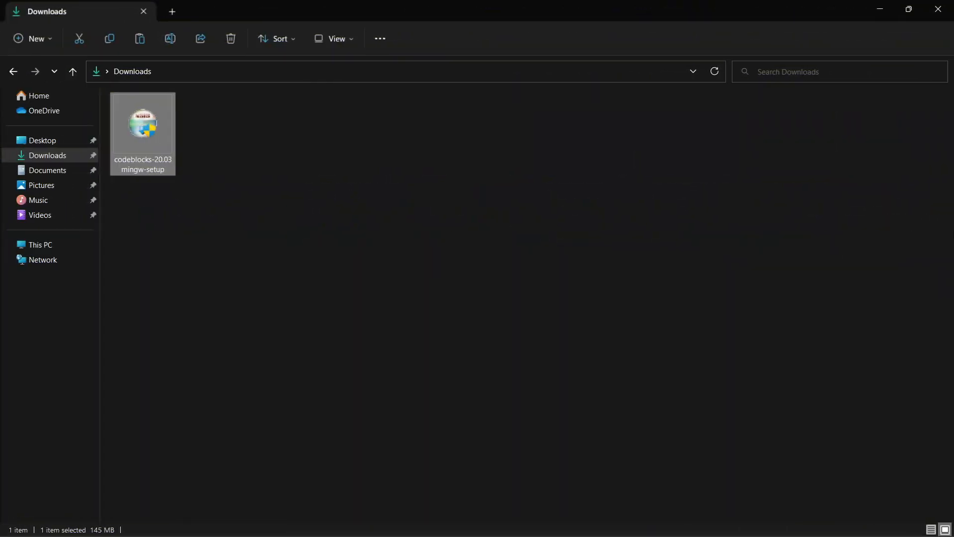
{"action": "left_click", "coordinate": [397, 223]}
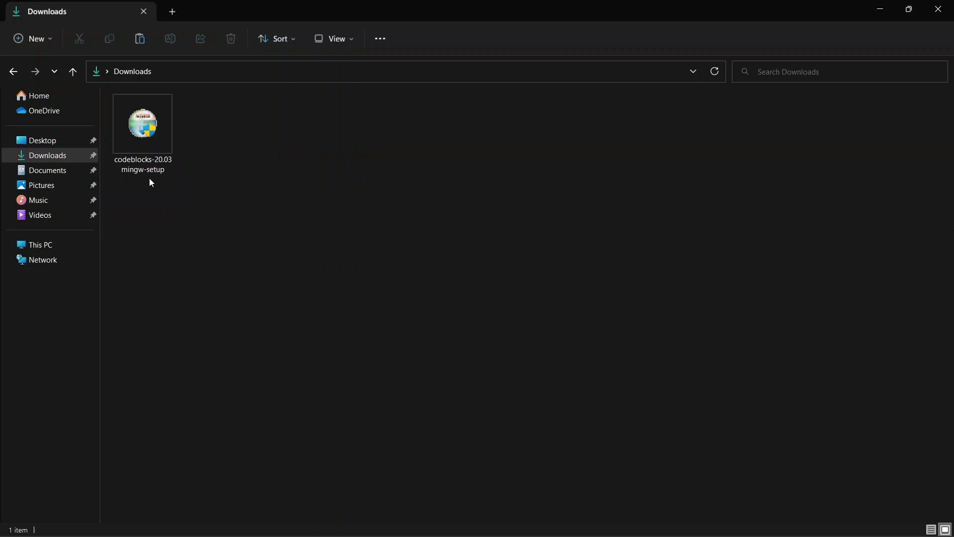
- Run the downloaded codeblocks-20.03mingw-setup installer, accepting the license and installing the Full component set into D:\Installed\CodeBlocks\
{"action": "mouse_move", "coordinate": [150, 177]}
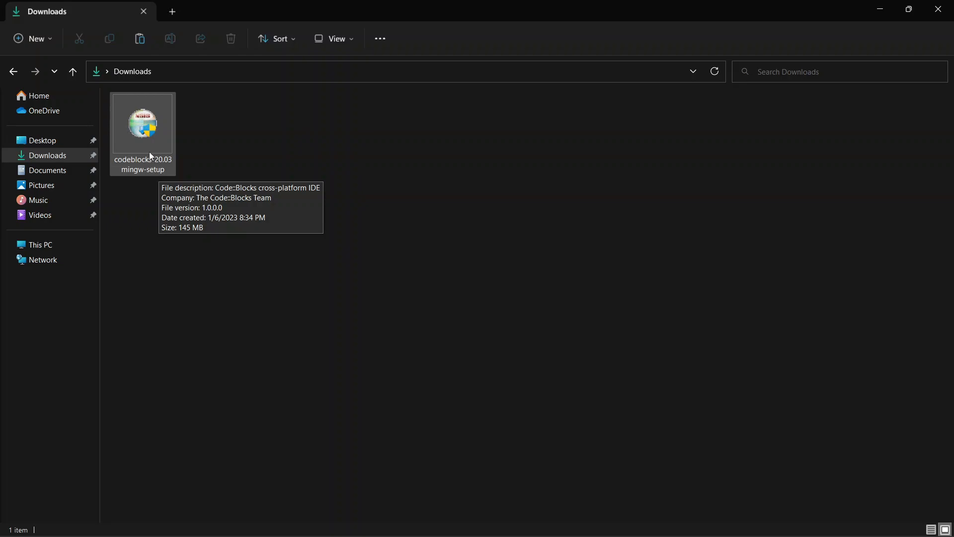
{"action": "left_click", "coordinate": [151, 156]}
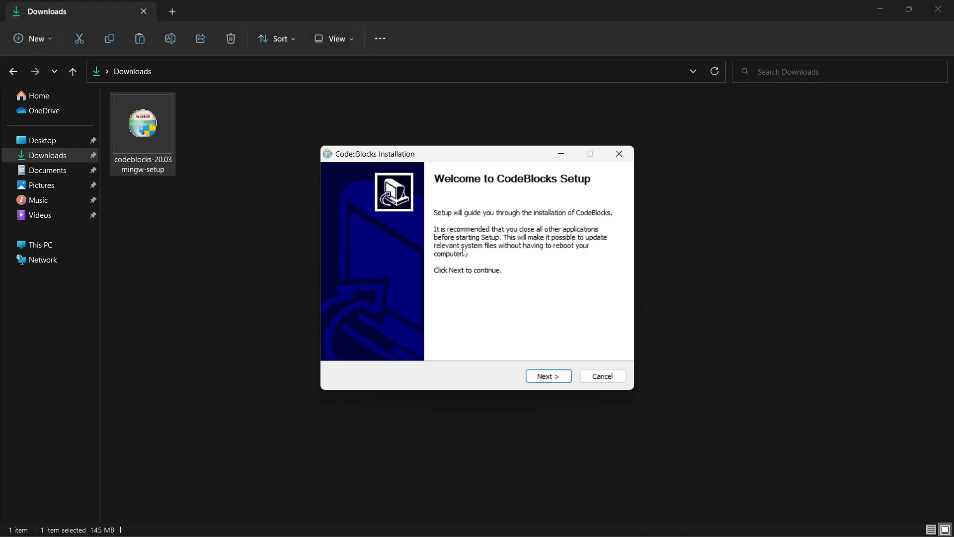
{"action": "left_click", "coordinate": [546, 377]}
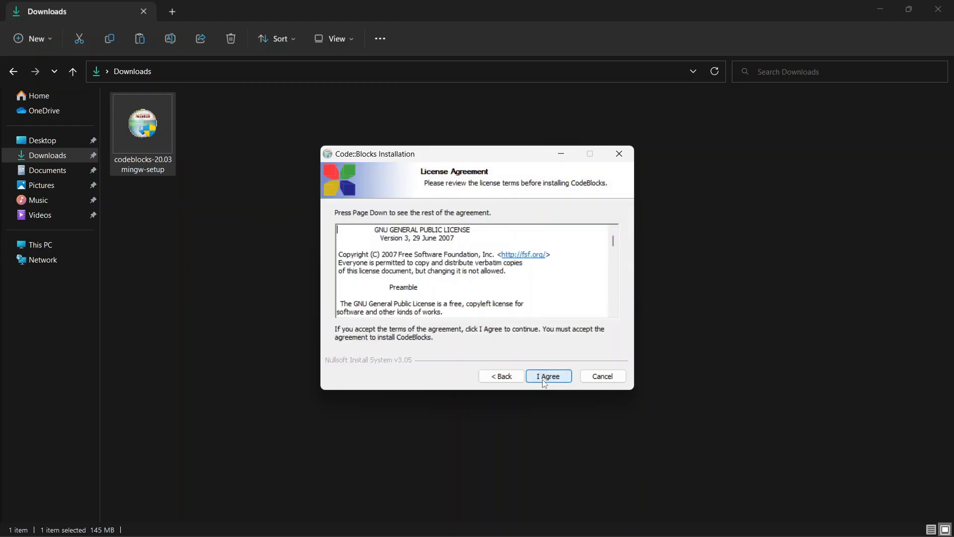
{"action": "left_click", "coordinate": [545, 377]}
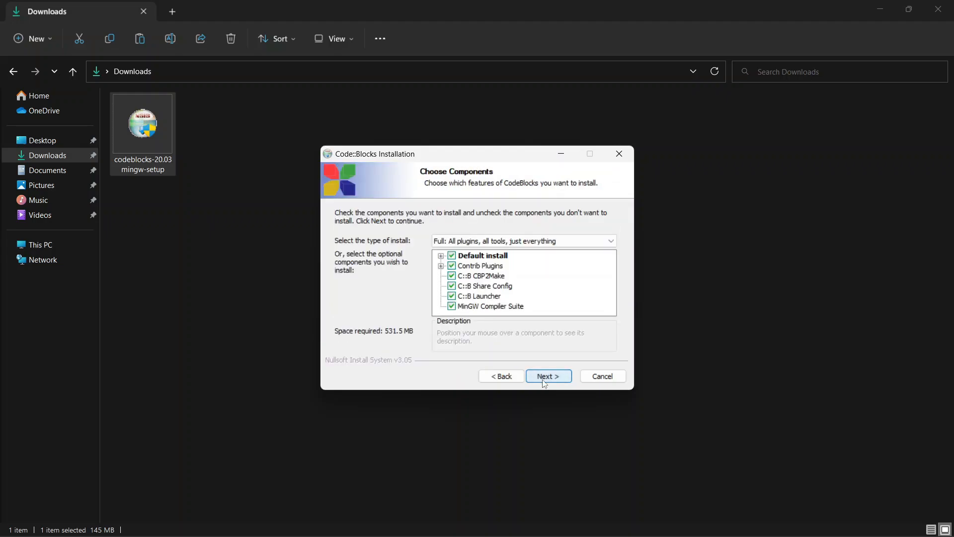
{"action": "left_click", "coordinate": [544, 378]}
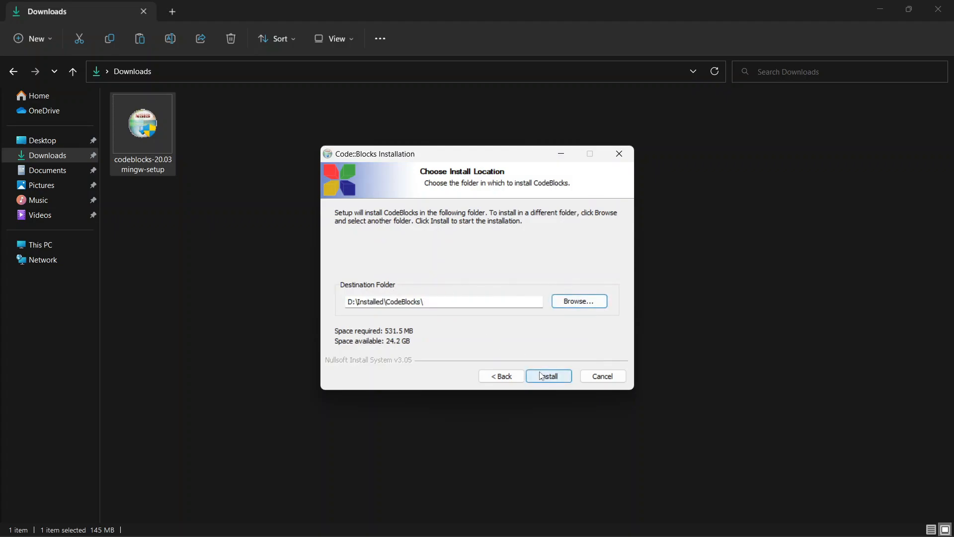
{"action": "left_click", "coordinate": [541, 376]}
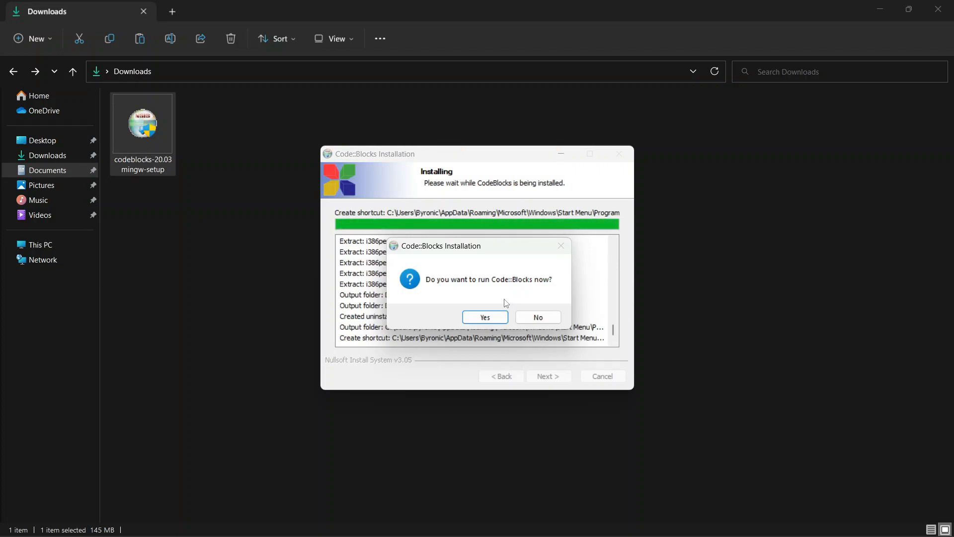
- Launch Code::Blocks from the finished installation, complete the setup wizard and minimize the Downloads window
{"action": "left_click", "coordinate": [485, 317]}
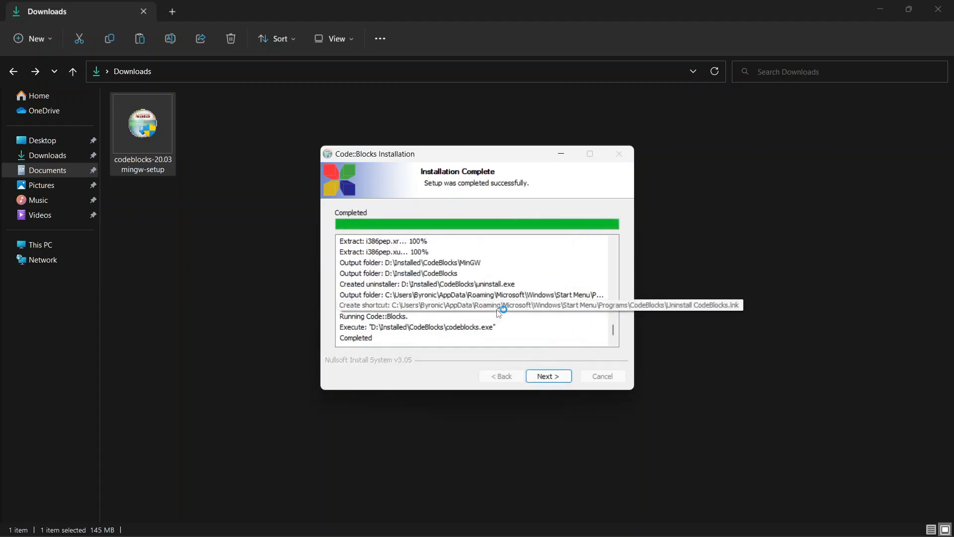
{"action": "left_click", "coordinate": [551, 380]}
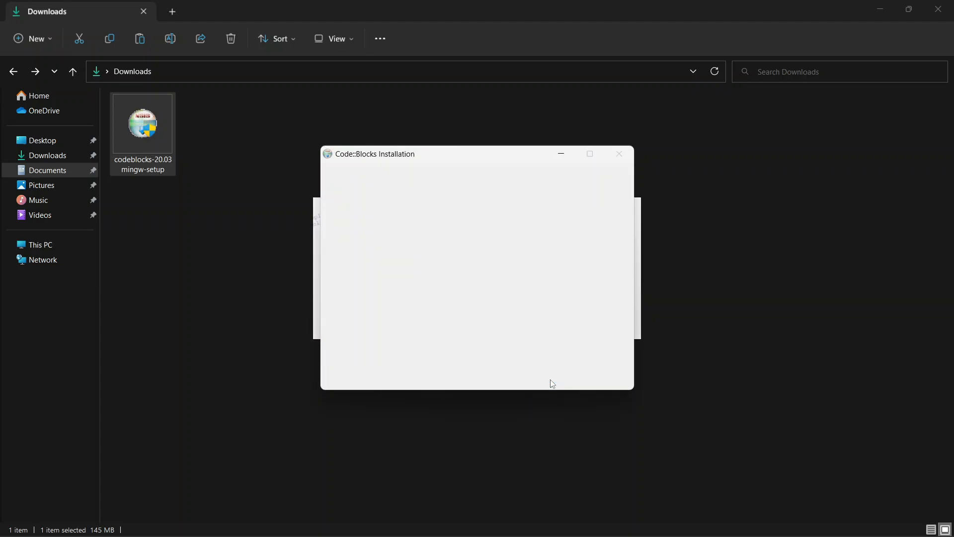
{"action": "left_click", "coordinate": [550, 376]}
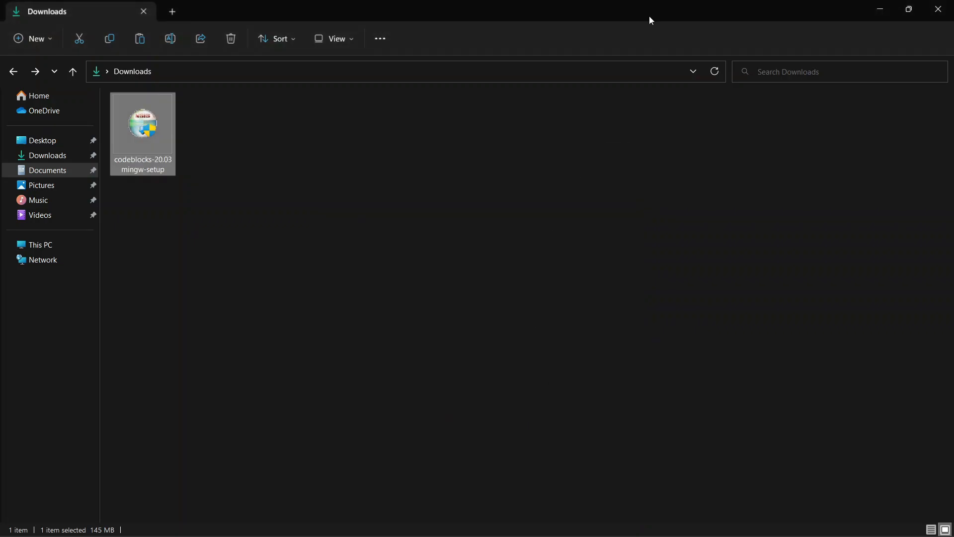
{"action": "left_click", "coordinate": [880, 9]}
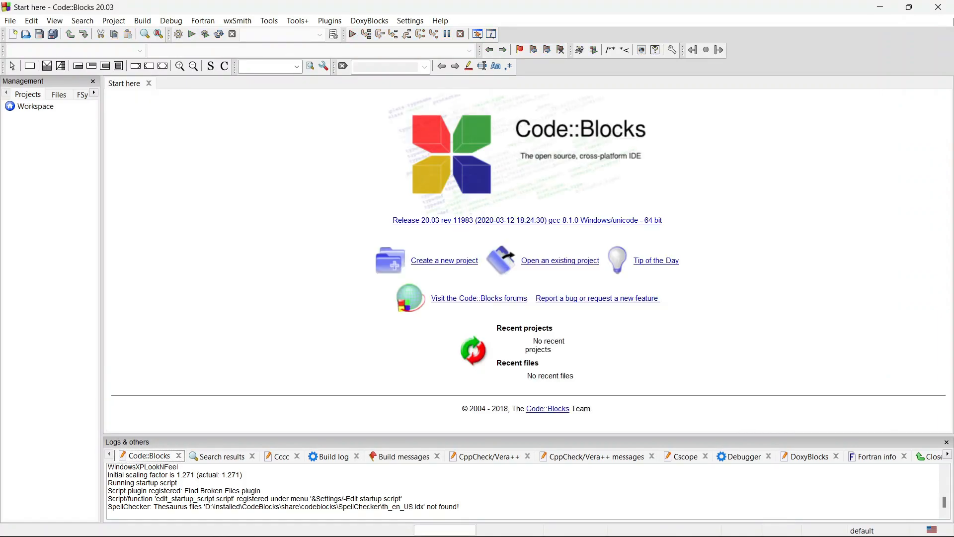
- Start a new file from the C/C++ source template with C as its language
{"action": "left_click", "coordinate": [444, 263]}
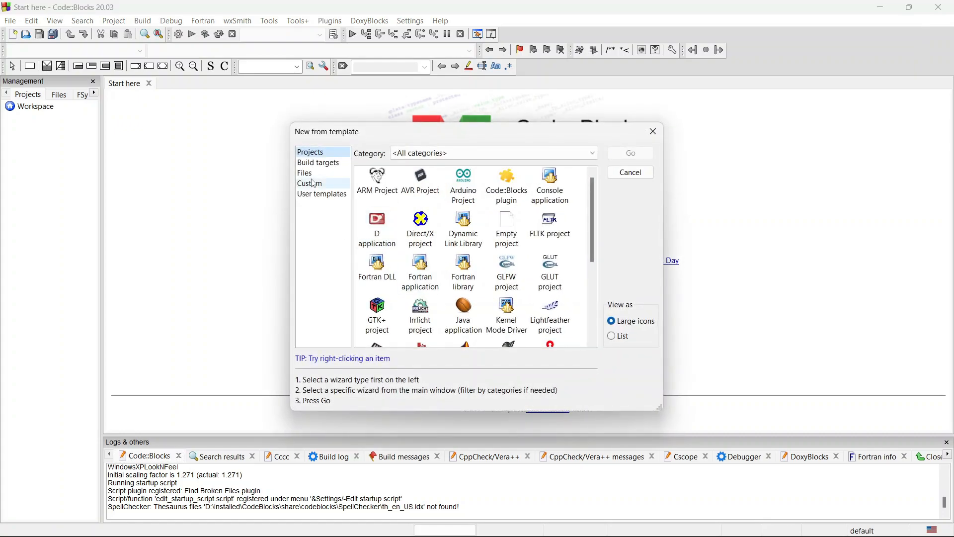
{"action": "left_click", "coordinate": [313, 175]}
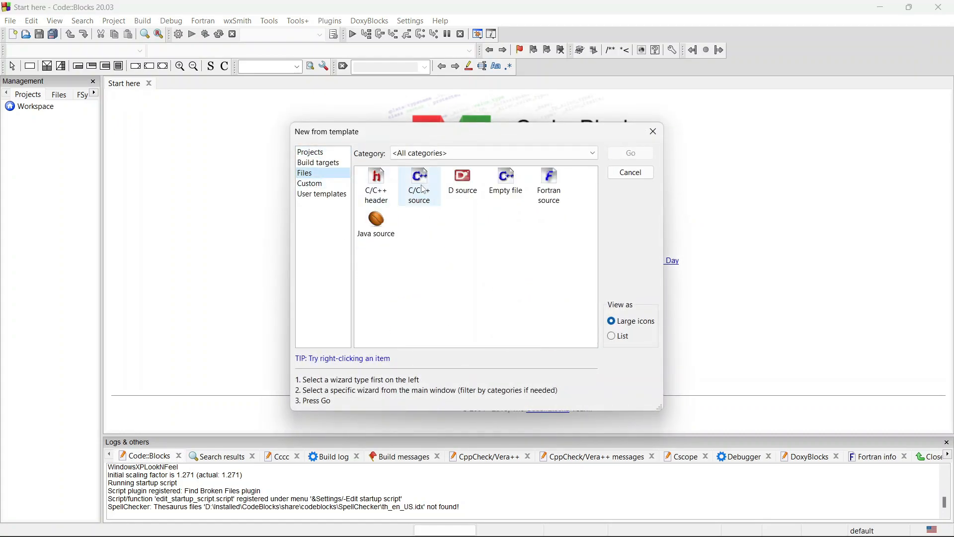
{"action": "double_click", "coordinate": [424, 184]}
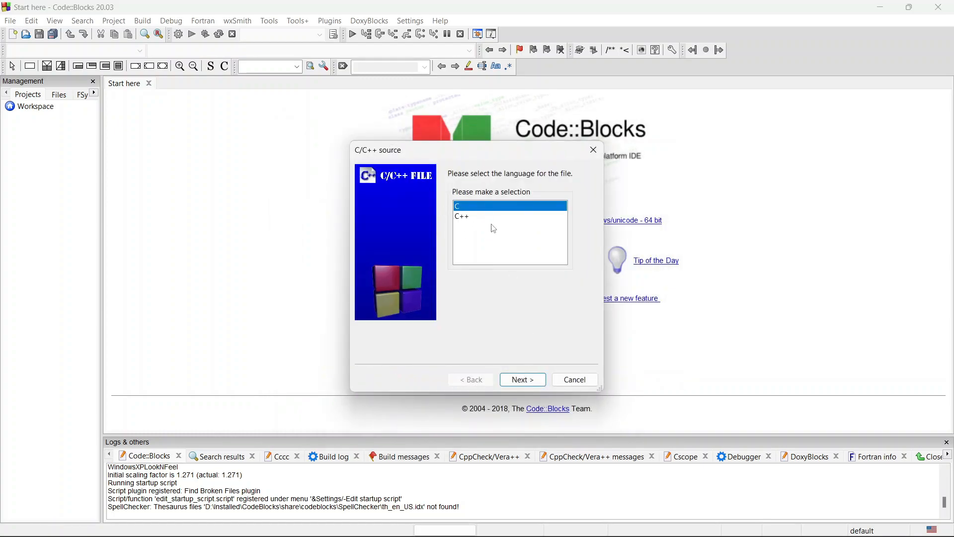
{"action": "left_click", "coordinate": [525, 382]}
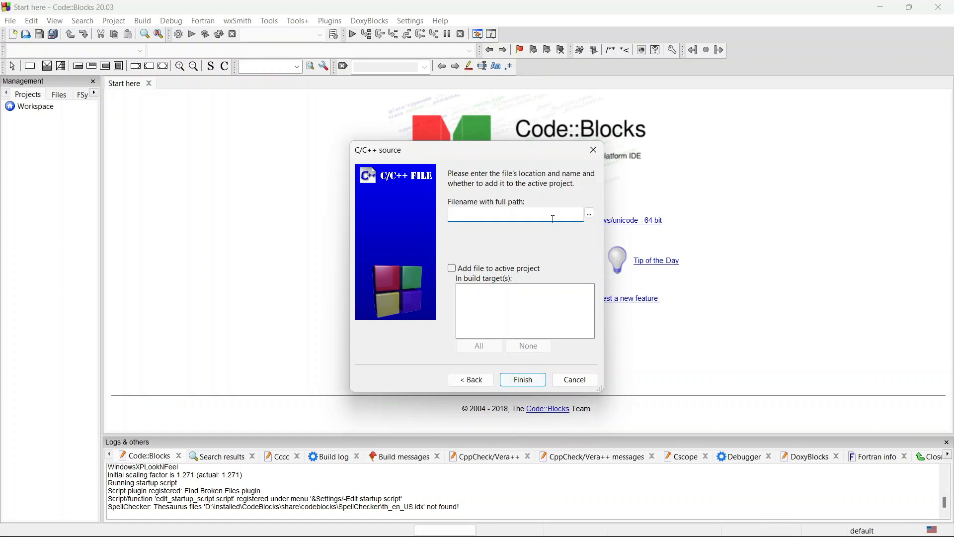
- Name the new source file main.c in the C File folder under Documents and finish creating it
{"action": "left_click", "coordinate": [590, 214]}
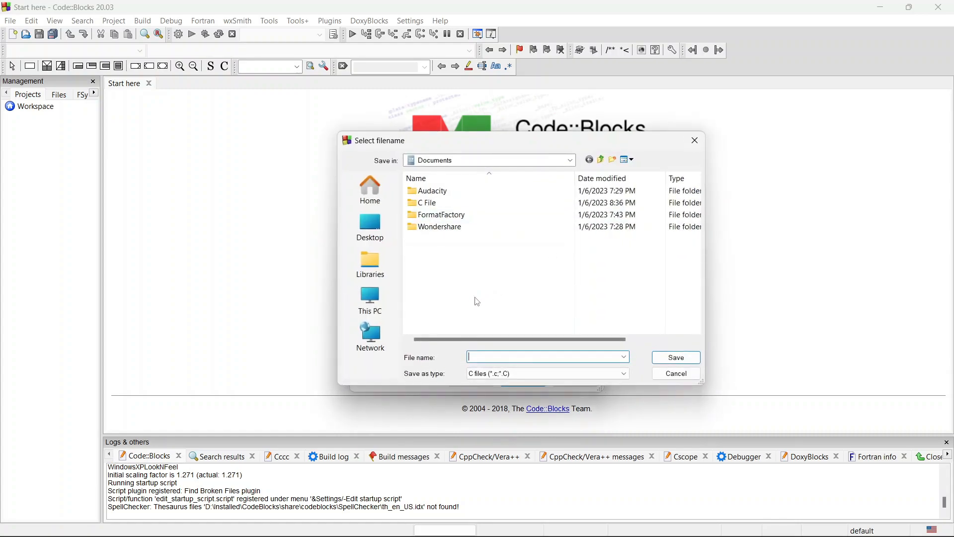
{"action": "double_click", "coordinate": [437, 204]}
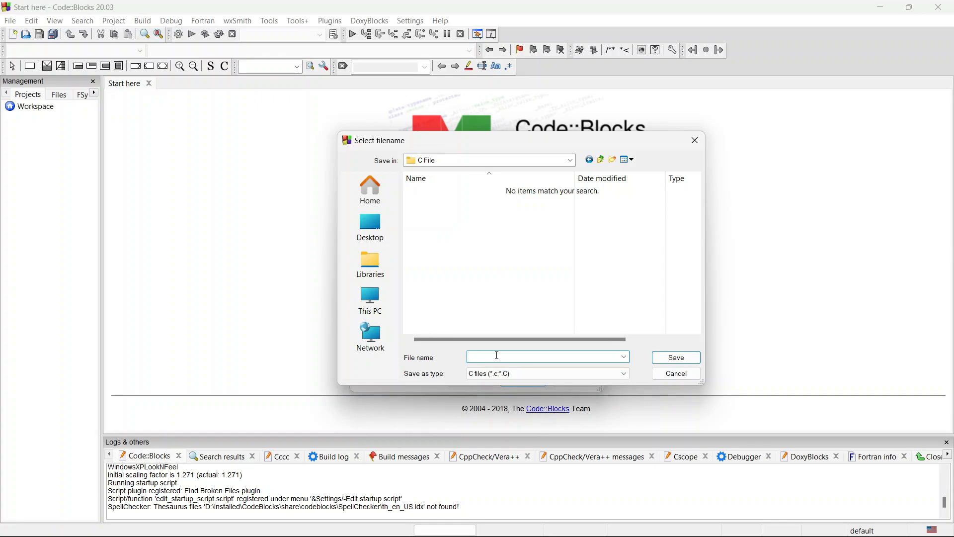
{"action": "type", "text": "main.c"}
{"action": "key", "text": "Return"}
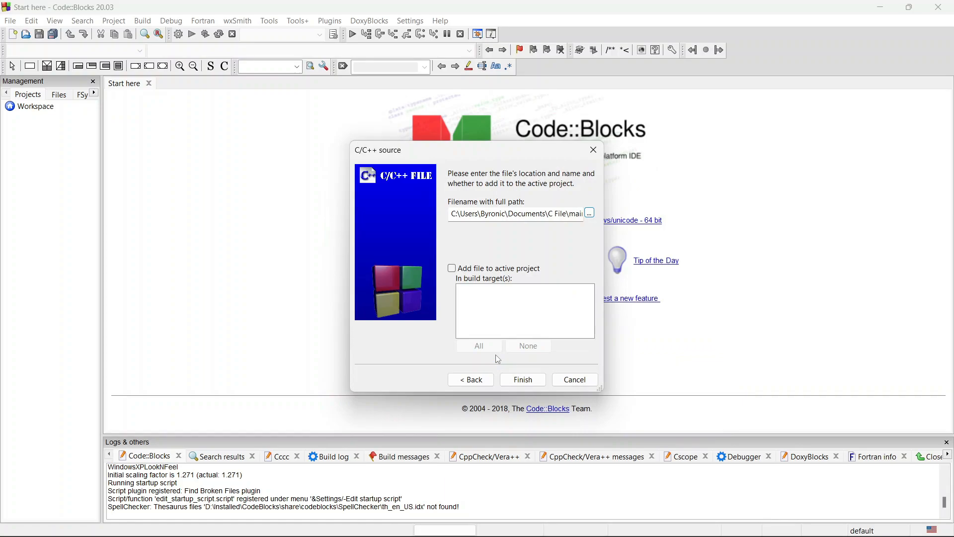
{"action": "left_click", "coordinate": [534, 383]}
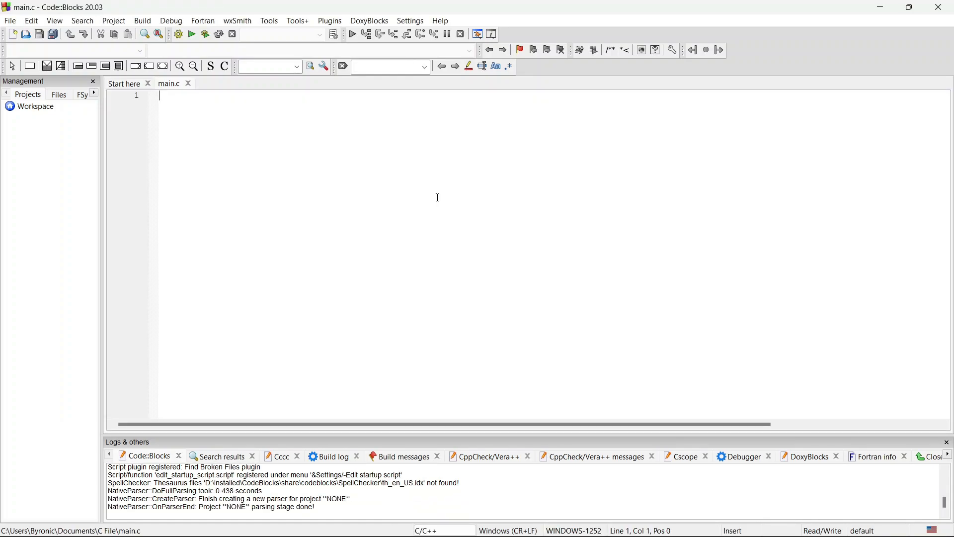
- Write the directive #include<stdio.h> on the first line of main.c, followed by a blank line
{"action": "scroll", "coordinate": [438, 197], "scroll_direction": "up", "scroll_amount": 3}
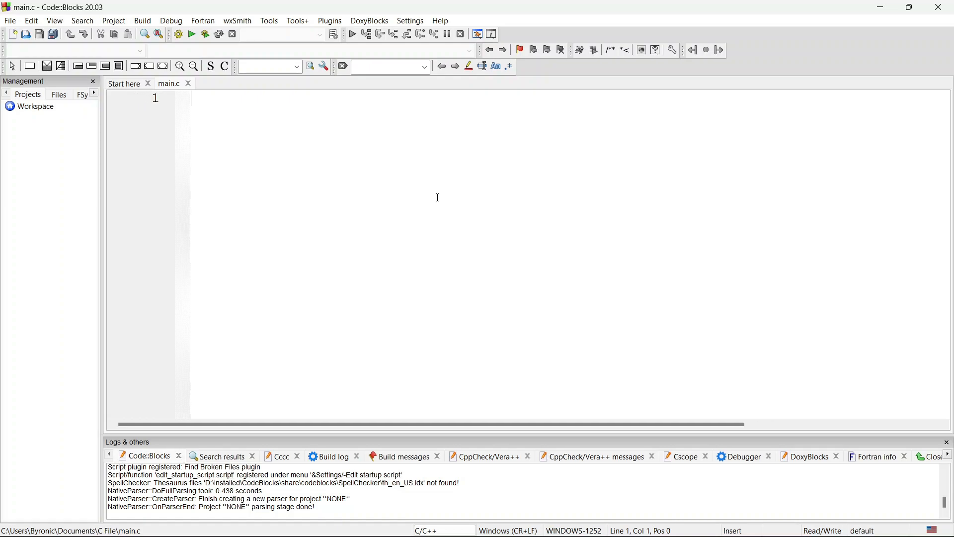
{"action": "type", "text": "##"}
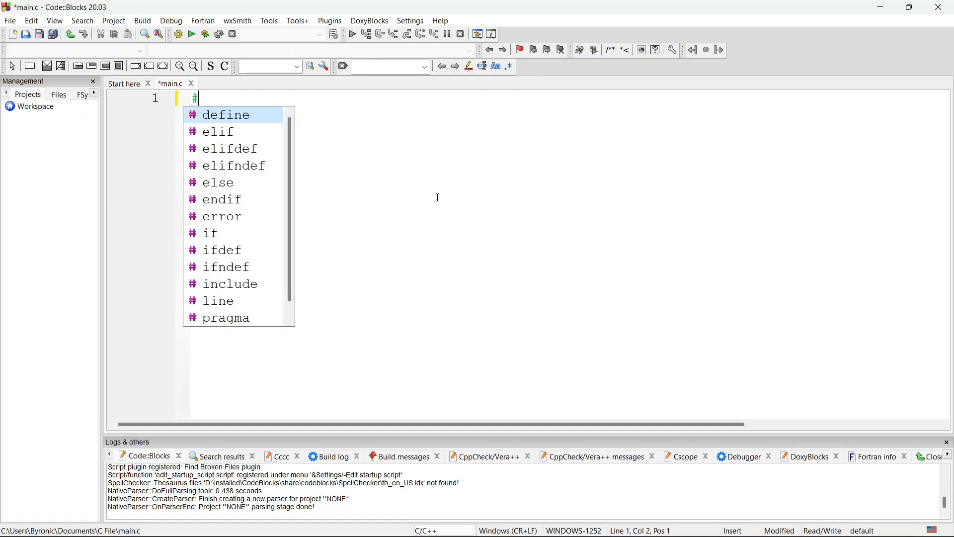
{"action": "type", "text": "include<"}
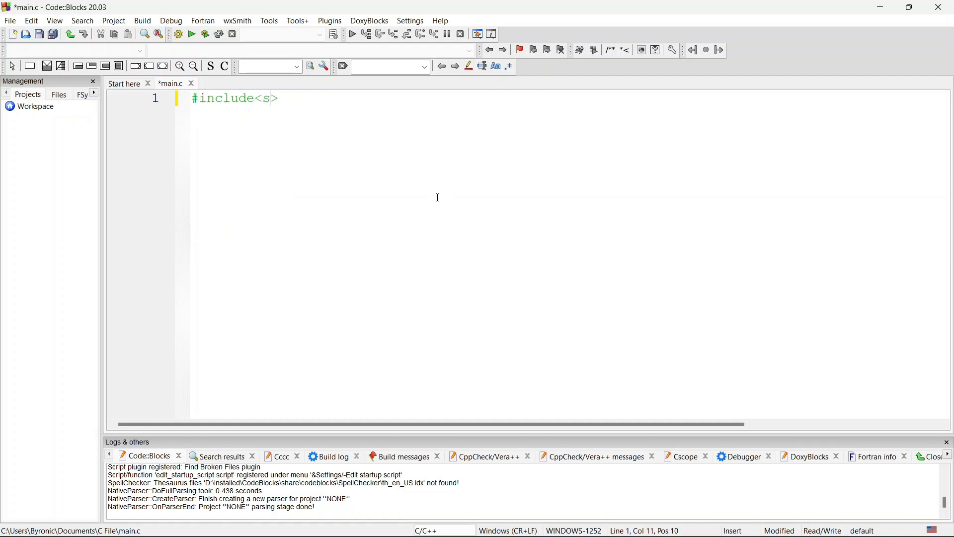
{"action": "type", "text": "stdio.h"}
{"action": "key", "text": "Right"}
{"action": "key", "text": "Return"}
{"action": "key", "text": "Return"}
- Add an int main() function whose body ends with return 0; and save the file
{"action": "type", "text": "int main()"}
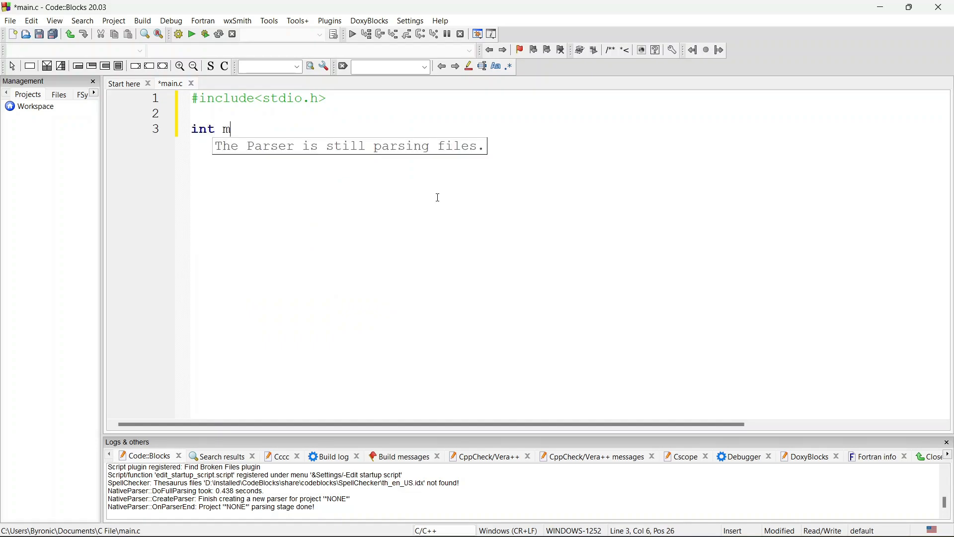
{"action": "key", "text": "Return"}
{"action": "type", "text": "{"}
{"action": "key", "text": "Return"}
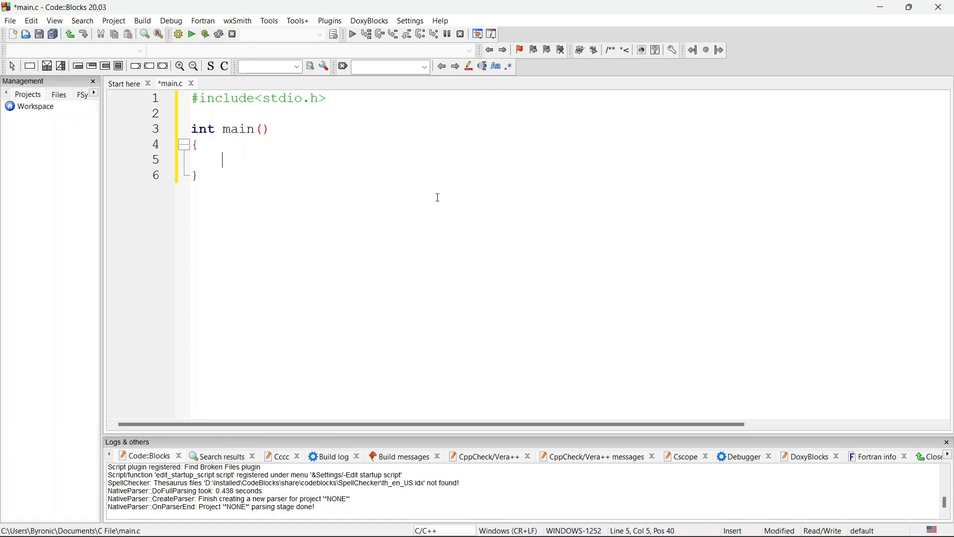
{"action": "key", "text": "Return"}
{"action": "type", "text": "return"}
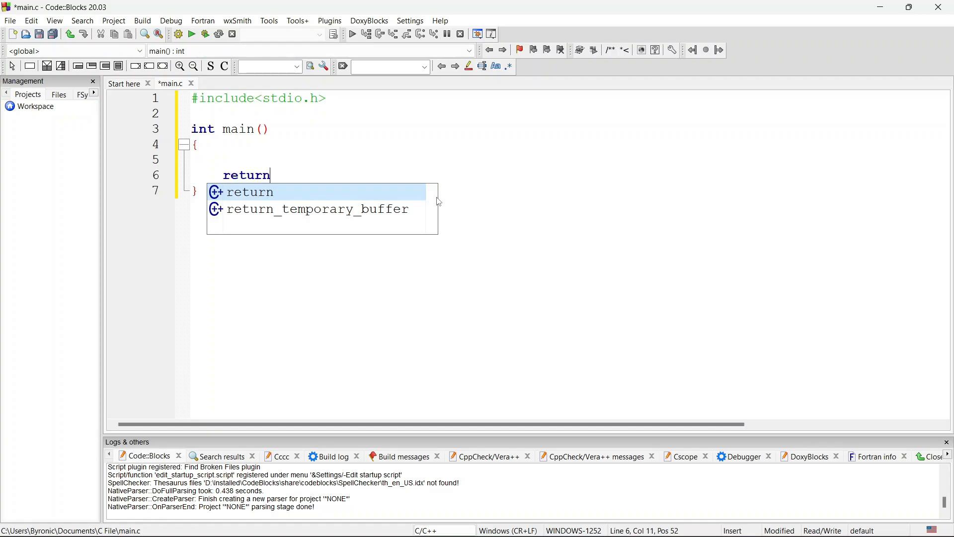
{"action": "type", "text": " 0;"}
{"action": "key", "text": "ctrl+s"}
- Add printf("Hello World\n"); above the return statement in main() and save the file
{"action": "key", "text": "Up"}
{"action": "key", "text": "Tab"}
{"action": "key", "text": "ctrl+s"}
{"action": "type", "text": "print"}
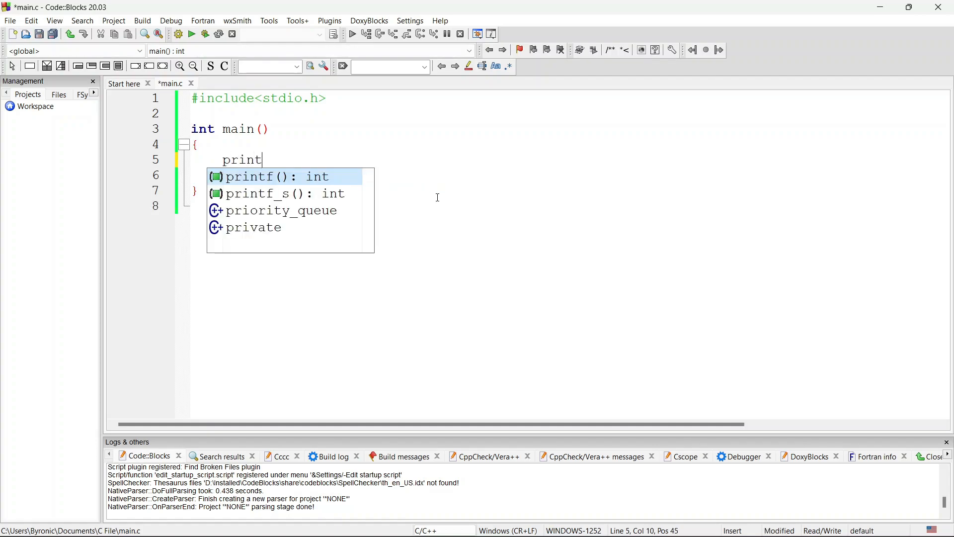
{"action": "type", "text": "f();"}
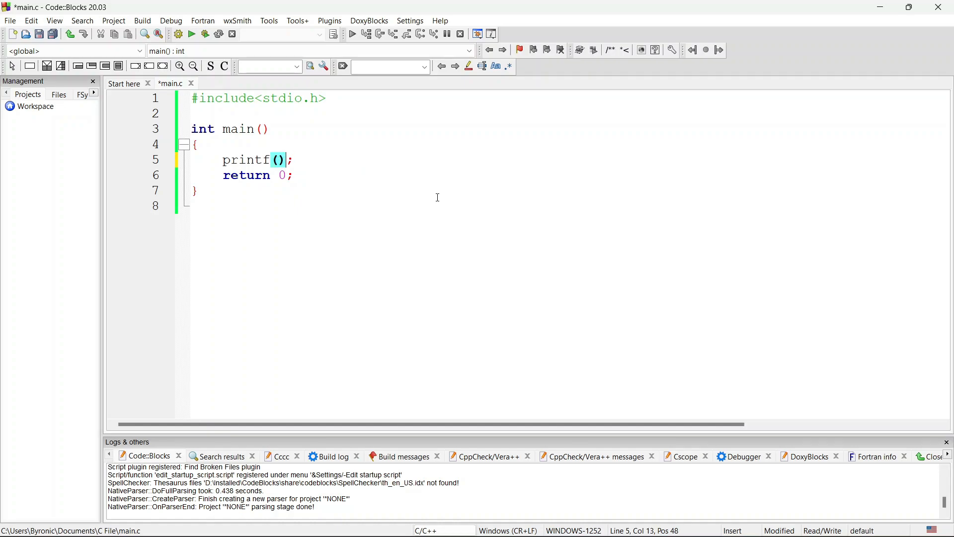
{"action": "type", "text": "\"Hello "}
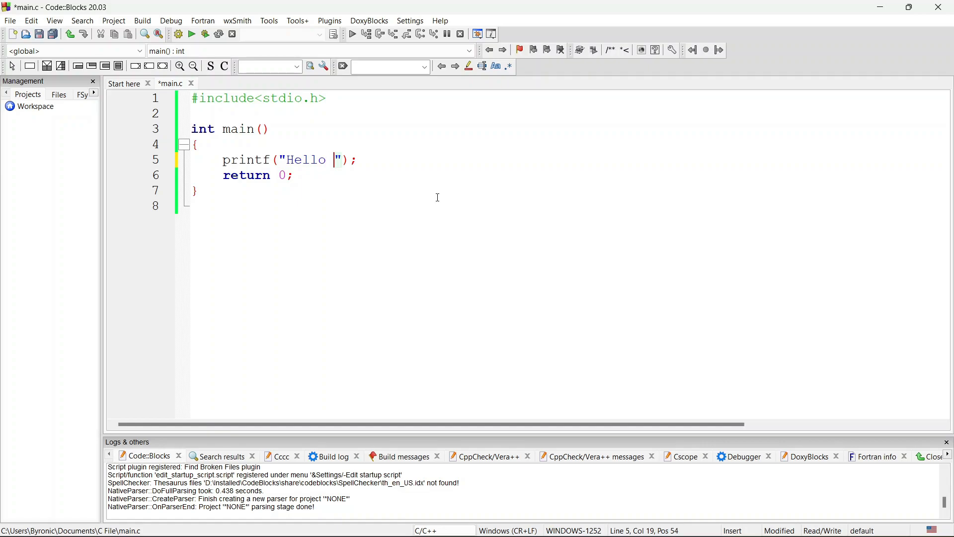
{"action": "type", "text": "World\\n"}
{"action": "key", "text": "ctrl+s"}
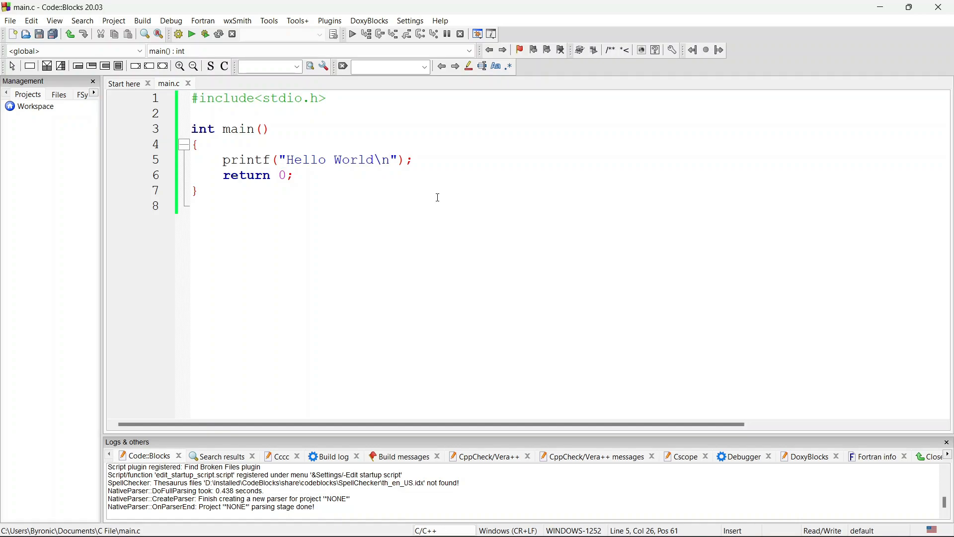
- Build and run main.c, move the console window clear of the code to check its output, and close it
{"action": "left_click", "coordinate": [205, 35]}
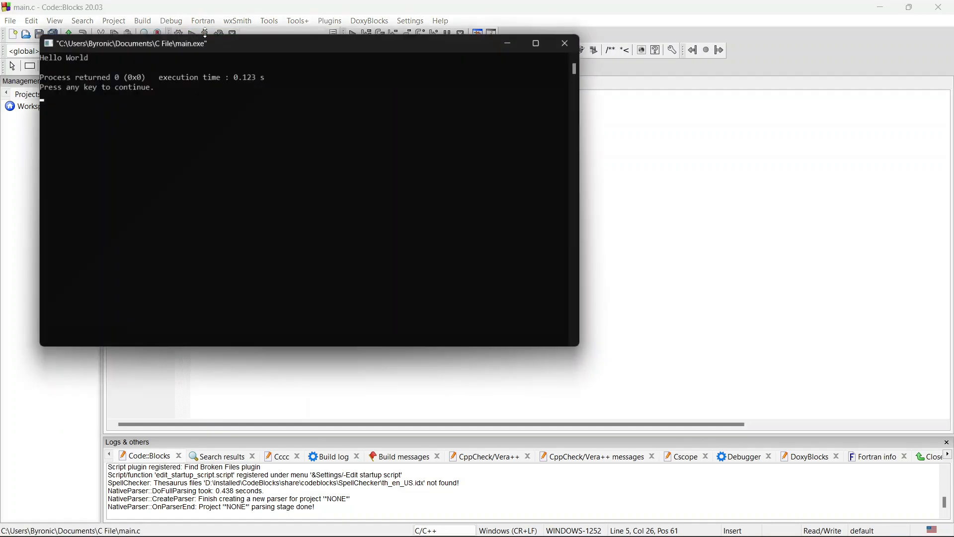
{"action": "left_click_drag", "start_coordinate": [191, 42], "coordinate": [466, 223]}
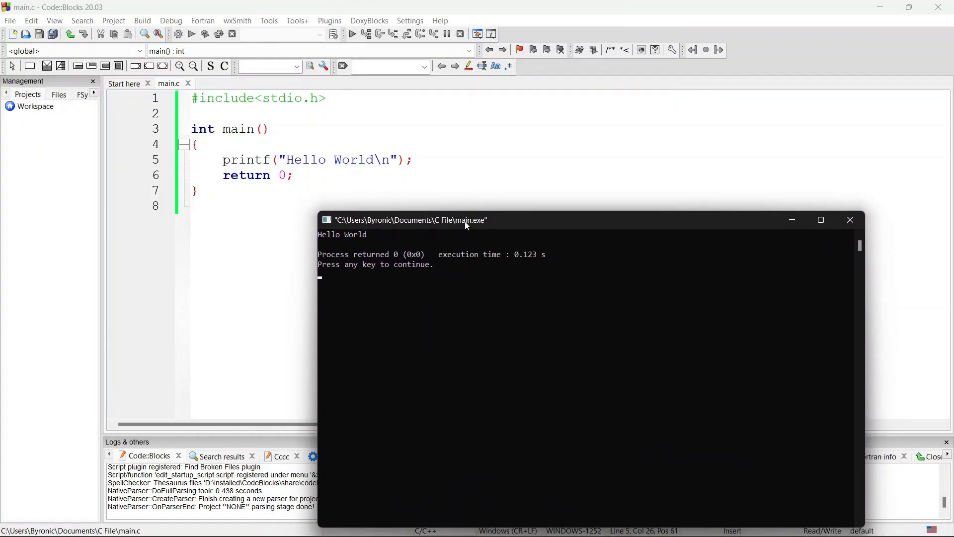
{"action": "left_click_drag", "start_coordinate": [468, 226], "coordinate": [490, 201]}
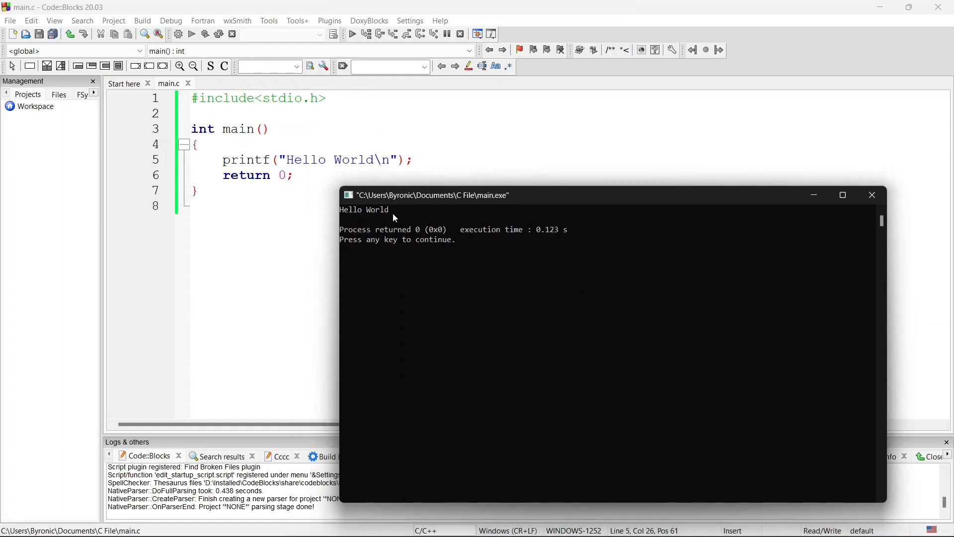
{"action": "left_click", "coordinate": [876, 195]}
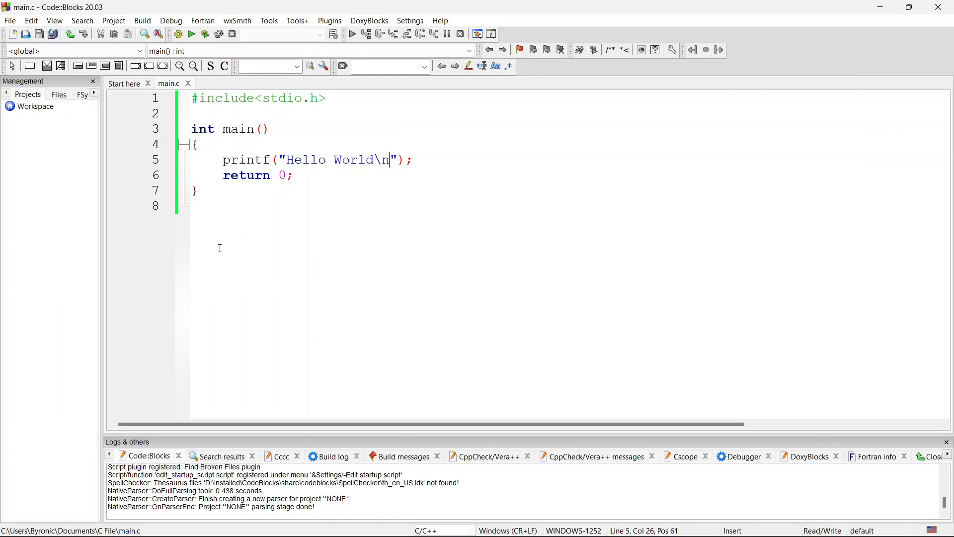
- Hide the Logs pane below the code editor and show it again
{"action": "left_click", "coordinate": [55, 21]}
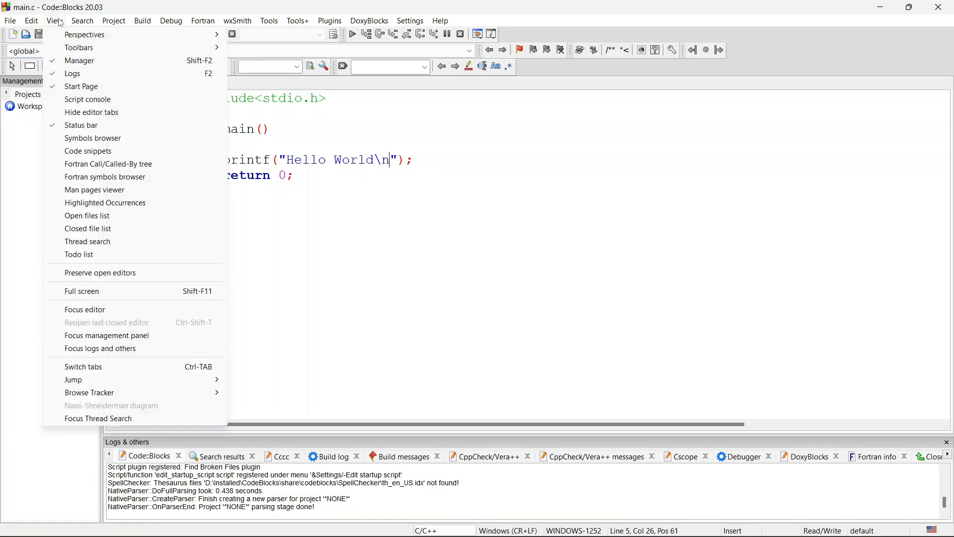
{"action": "left_click", "coordinate": [64, 73]}
{"action": "left_click", "coordinate": [54, 20]}
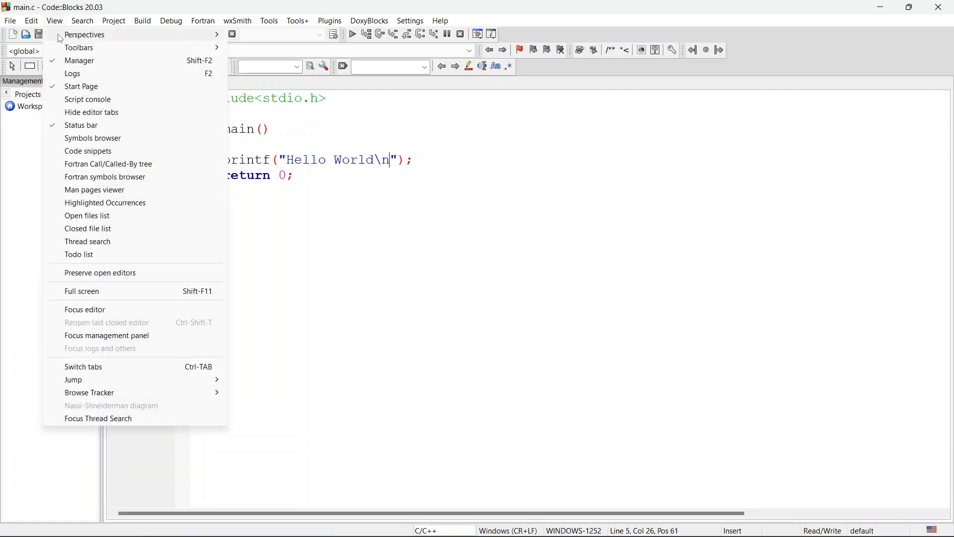
{"action": "left_click", "coordinate": [62, 74]}
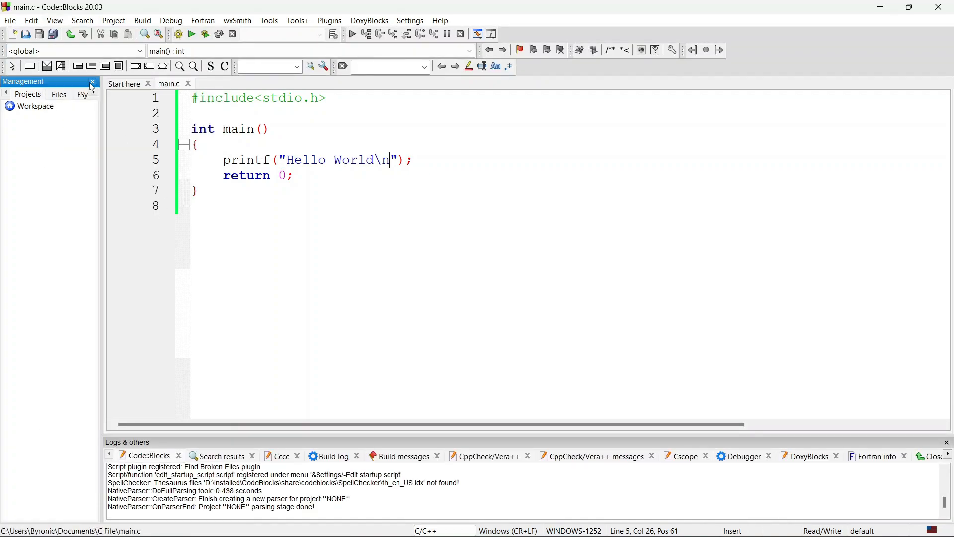
- Close the Management pane beside the code editor, restore it, and close it again
{"action": "left_click", "coordinate": [93, 82]}
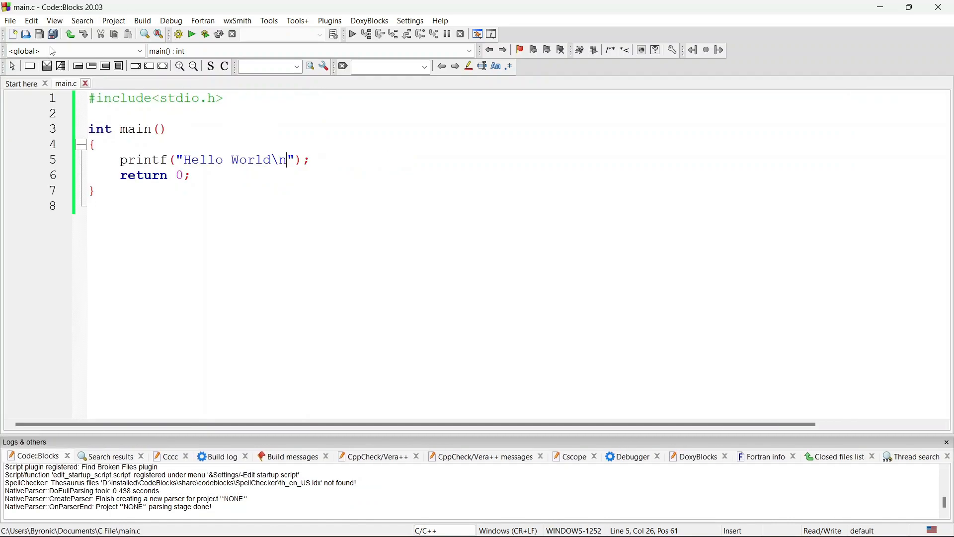
{"action": "left_click", "coordinate": [61, 23]}
{"action": "left_click", "coordinate": [80, 61]}
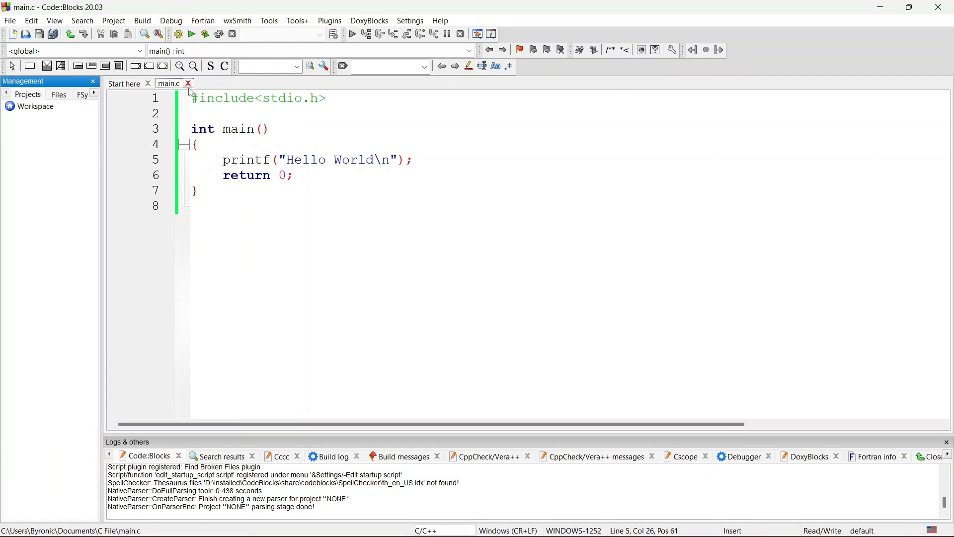
{"action": "left_click", "coordinate": [93, 82]}
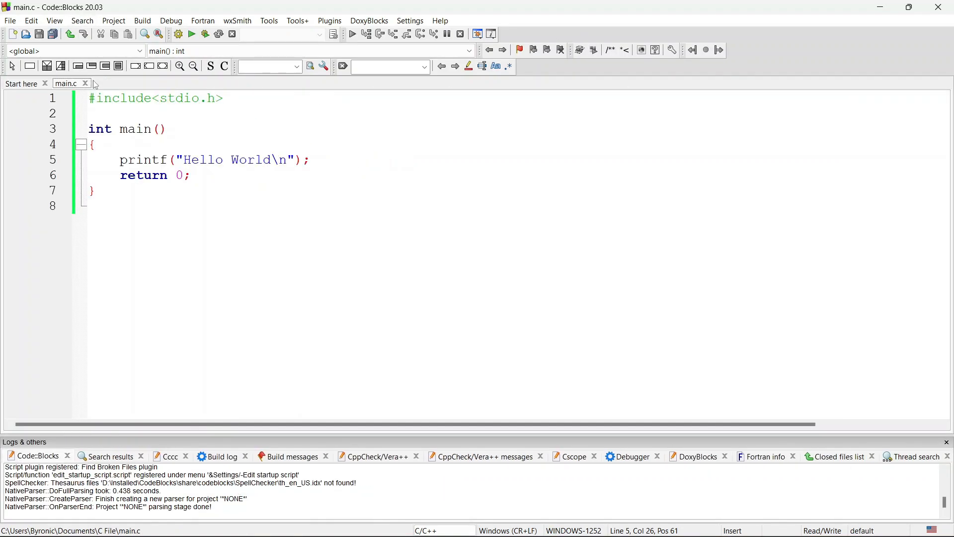